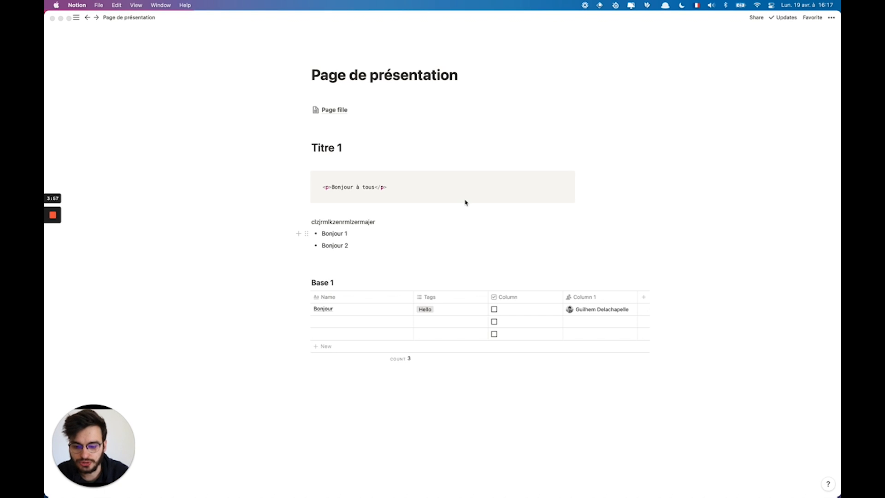
Step: Write "Tel article devrait parler de cette information" on a new line below the Base 1 table
{"action": "scroll", "coordinate": [381, 340], "scroll_direction": "down", "scroll_amount": 3}
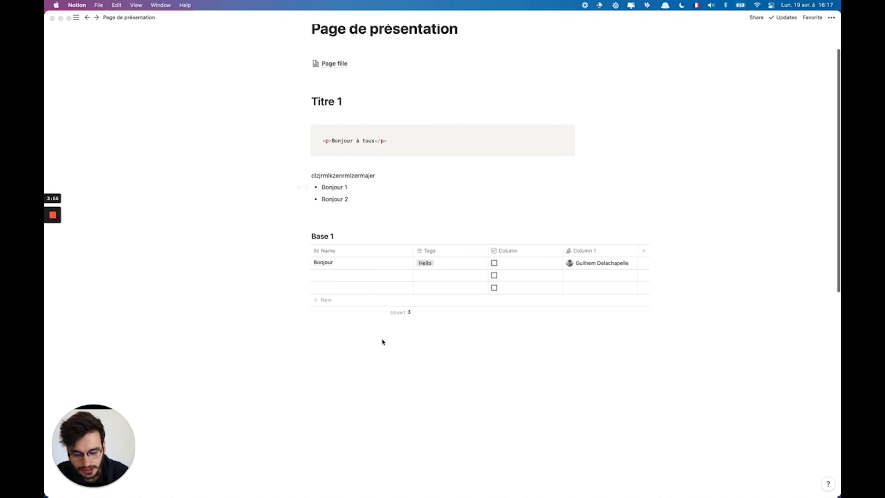
{"action": "left_click", "coordinate": [377, 337]}
{"action": "left_click", "coordinate": [376, 327]}
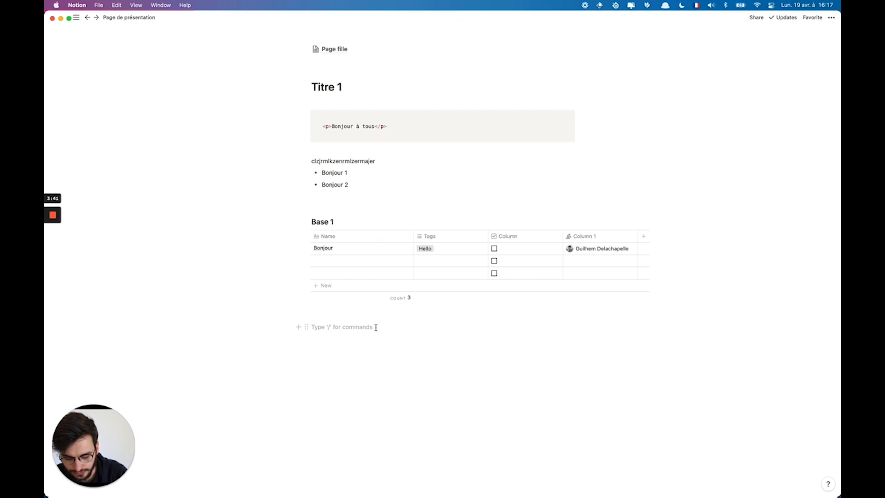
{"action": "type", "text": "T"}
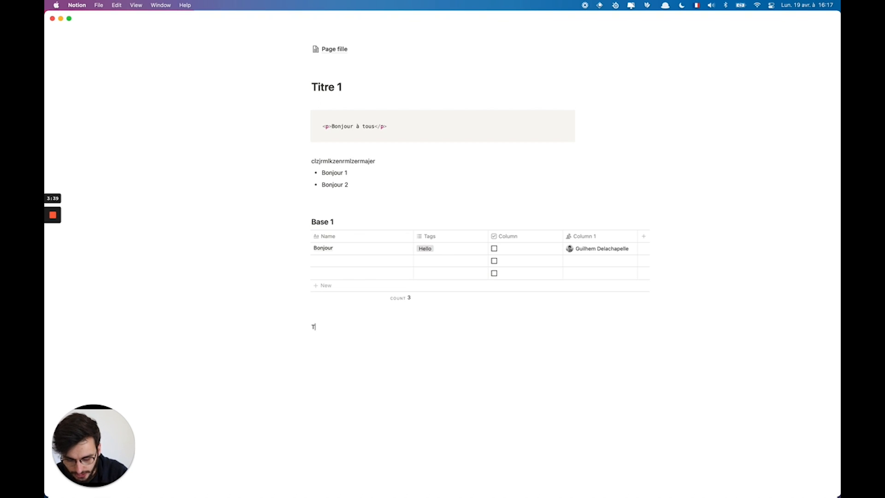
{"action": "type", "text": "el article devrait "}
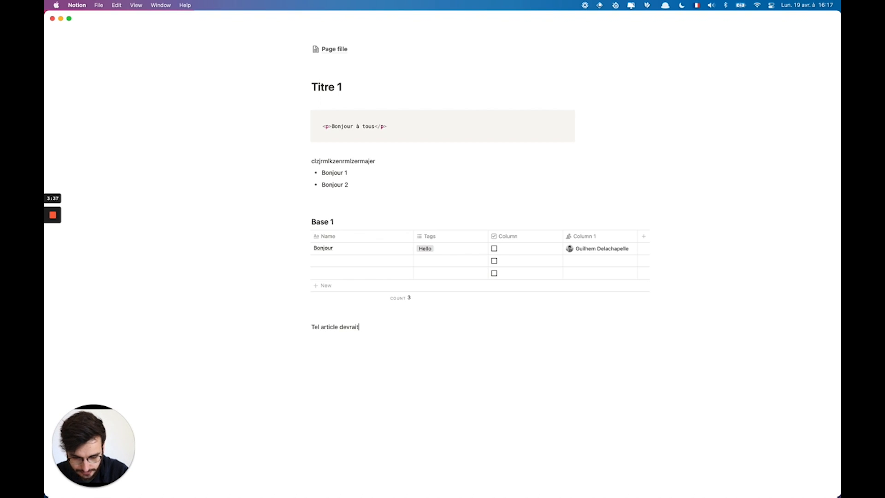
{"action": "type", "text": "parle"}
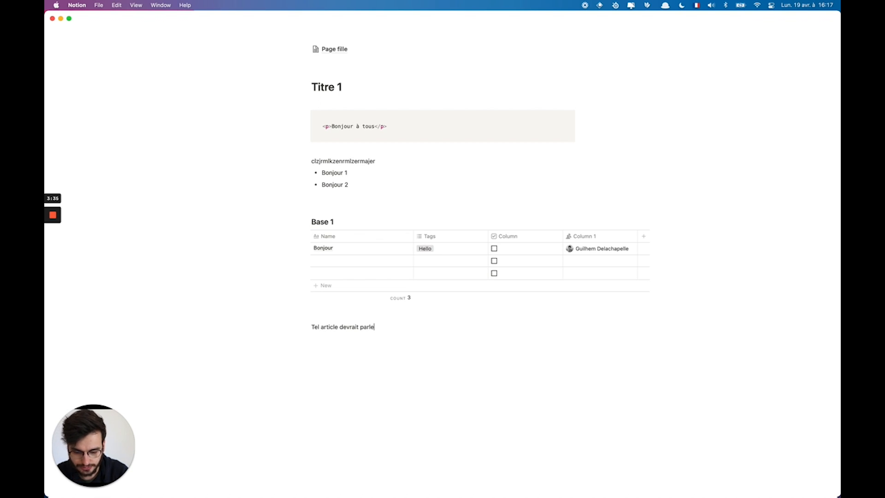
{"action": "type", "text": "r de cette infom"}
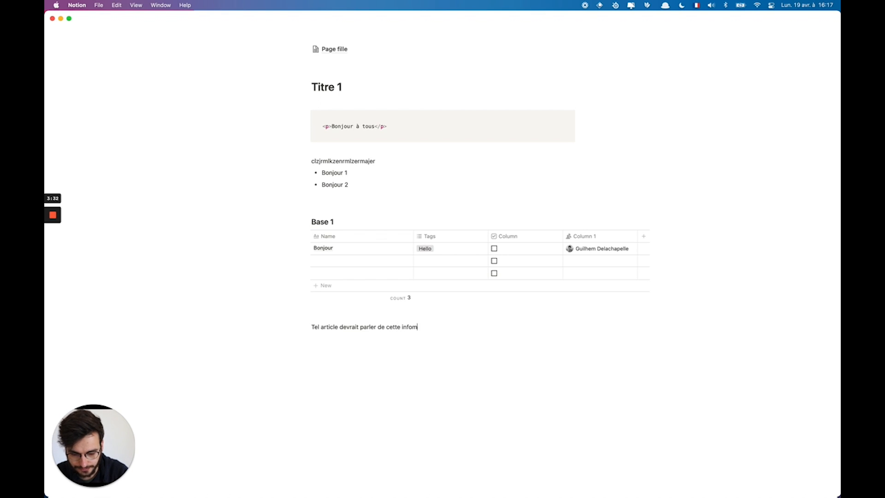
{"action": "key", "text": "BackSpace"}
{"action": "type", "text": "rmation"}
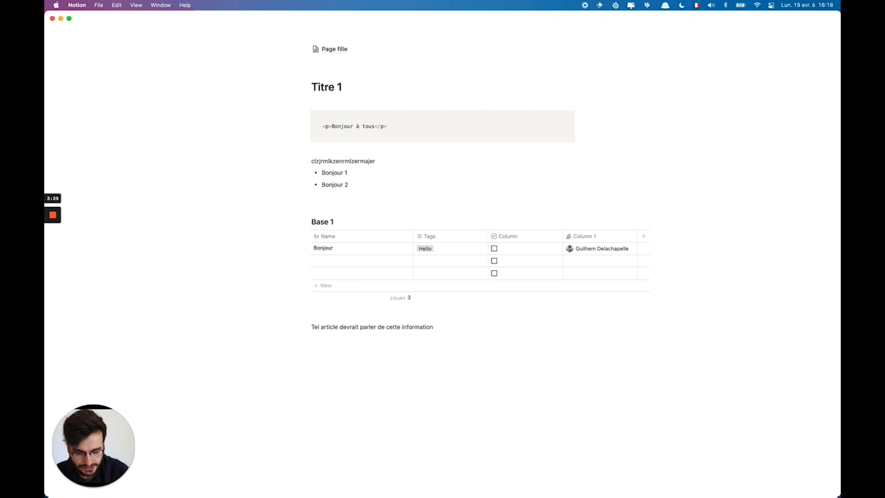
Step: Insert an inline link to the "Guide de Notion" page from Articles at the end of the sentence
{"action": "type", "text": "[["}
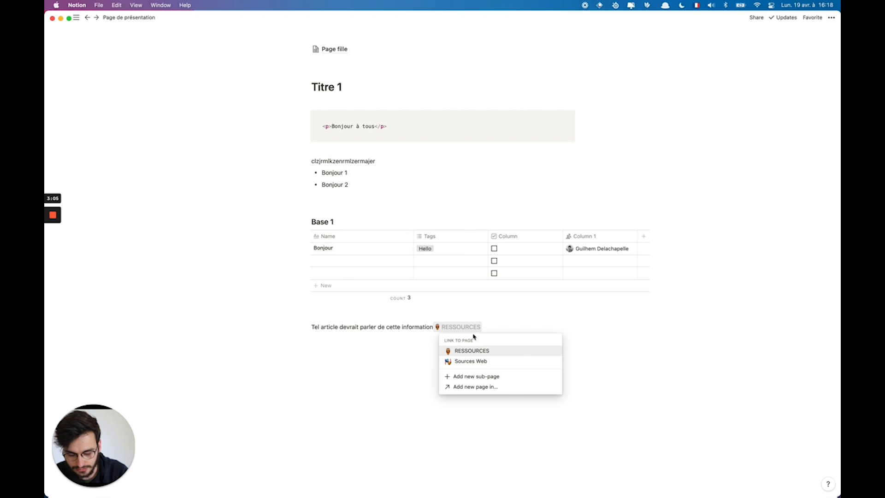
{"action": "type", "text": "gui"}
{"action": "key", "text": "Down"}
{"action": "key", "text": "Down"}
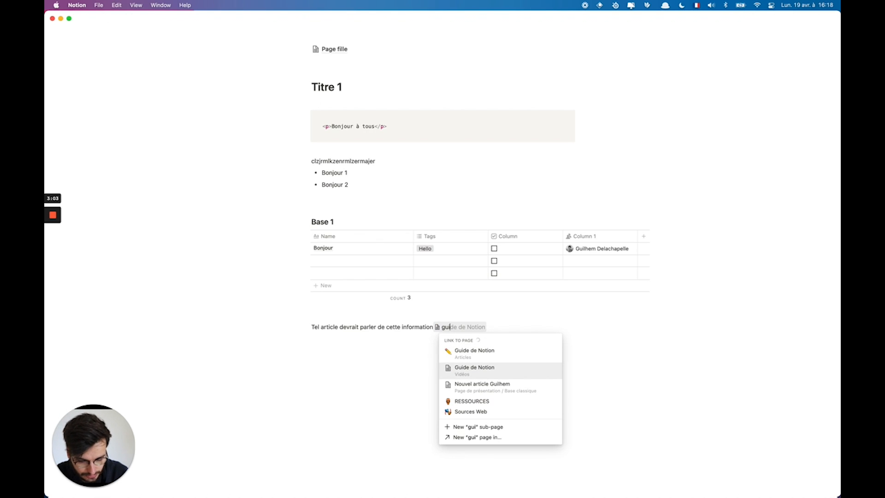
{"action": "key", "text": "Return"}
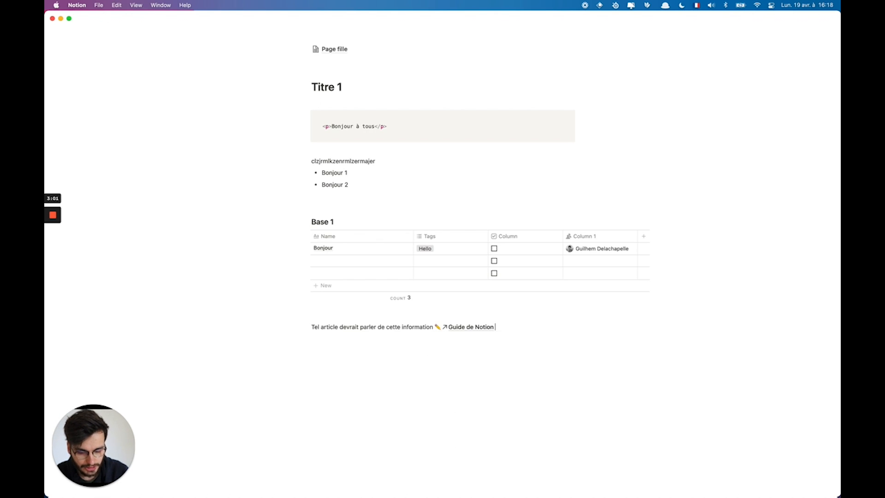
Step: Open the linked "Guide de Notion" page, inspect its content and backlinks, and return to "Page de présentation" through its backlink
{"action": "left_click", "coordinate": [479, 332]}
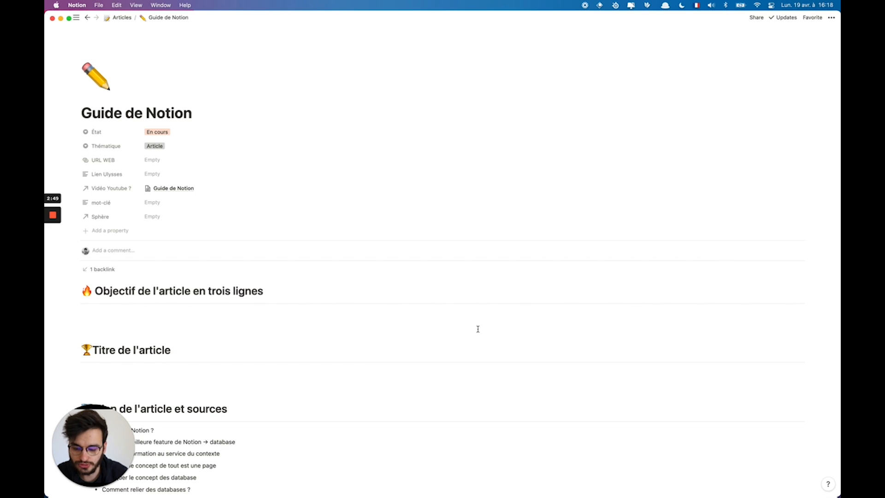
{"action": "left_click", "coordinate": [110, 271]}
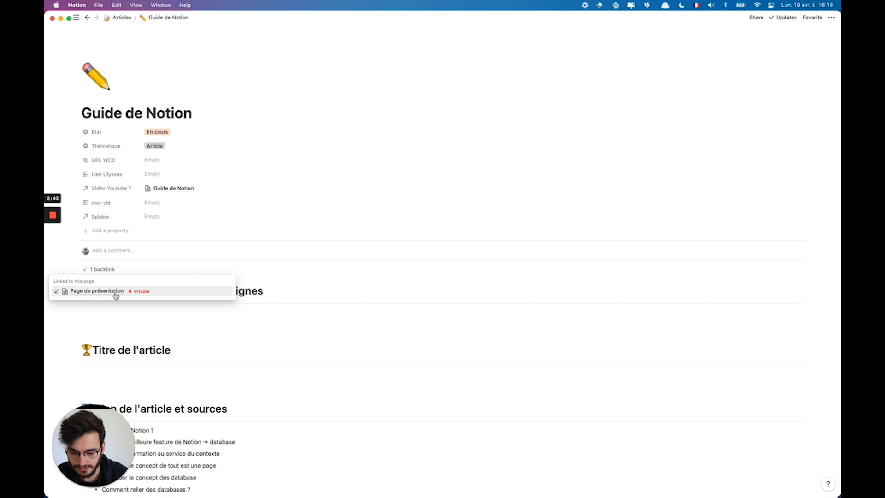
{"action": "left_click", "coordinate": [121, 312]}
{"action": "scroll", "coordinate": [120, 312], "scroll_direction": "down", "scroll_amount": 20}
{"action": "scroll", "coordinate": [120, 311], "scroll_direction": "up", "scroll_amount": 20}
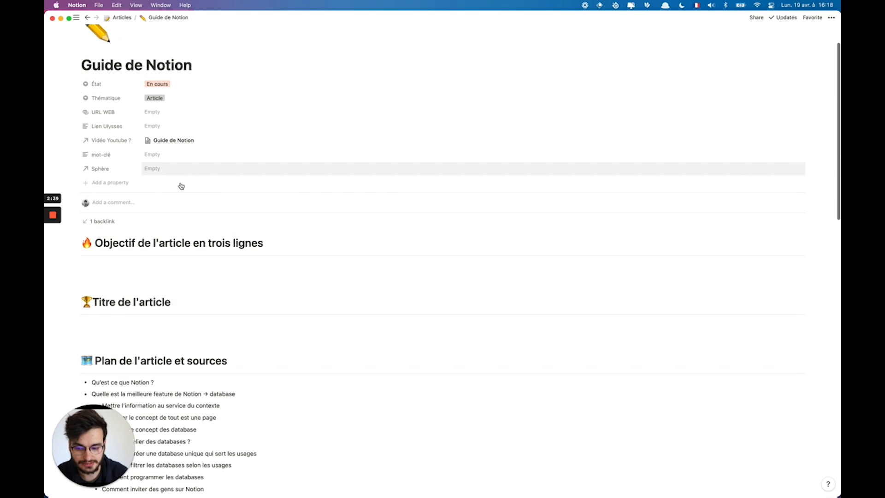
{"action": "left_click", "coordinate": [111, 221]}
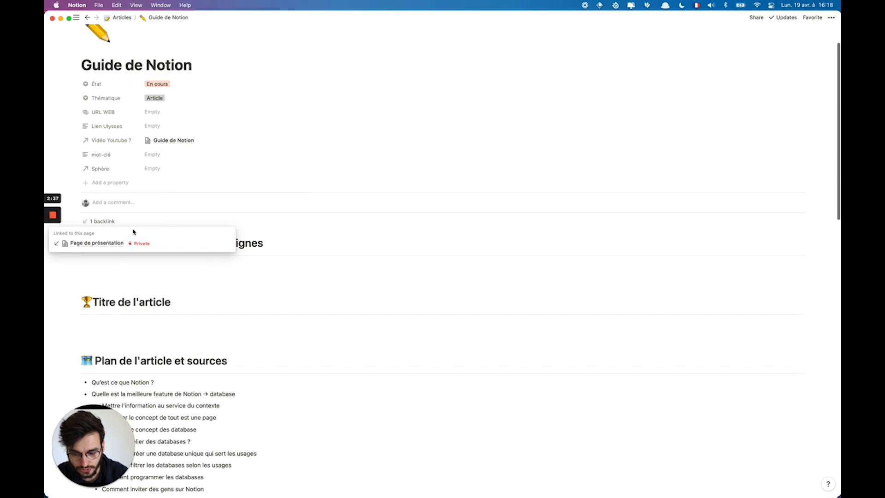
{"action": "left_click", "coordinate": [105, 244]}
Step: Write "Cette page manque d'infos, il faut créer une page" on a new line below the sentence linking to Guide de Notion
{"action": "scroll", "coordinate": [369, 337], "scroll_direction": "down", "scroll_amount": 3}
{"action": "left_click", "coordinate": [381, 323]}
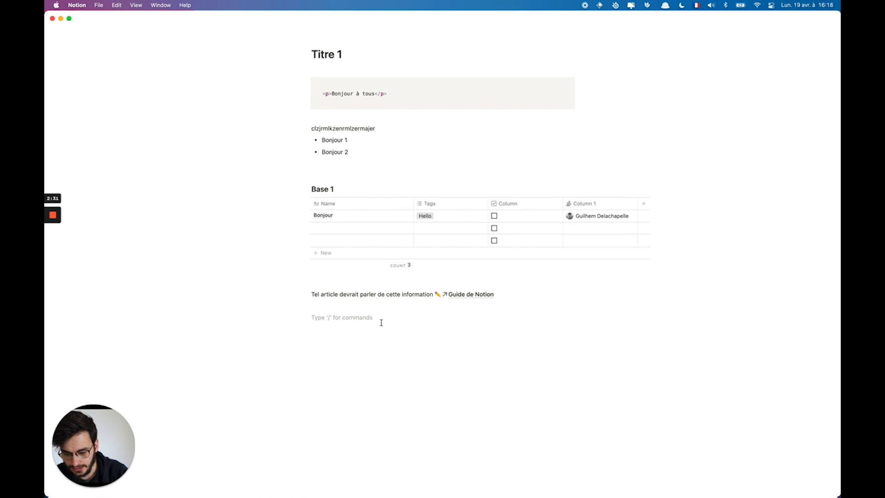
{"action": "type", "text": "Cette oage maque"}
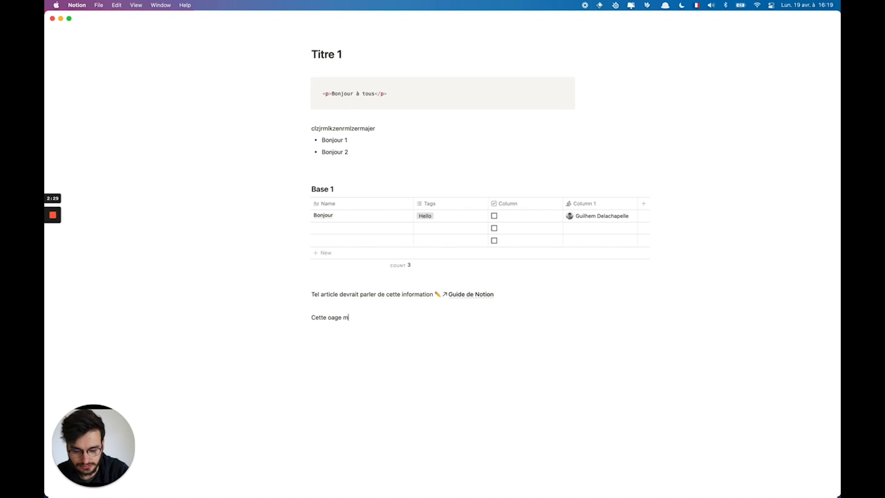
{"action": "key", "text": "shift+alt+Left"}
{"action": "key", "text": "shift+alt+Left"}
{"action": "type", "text": "page manque d'infos"}
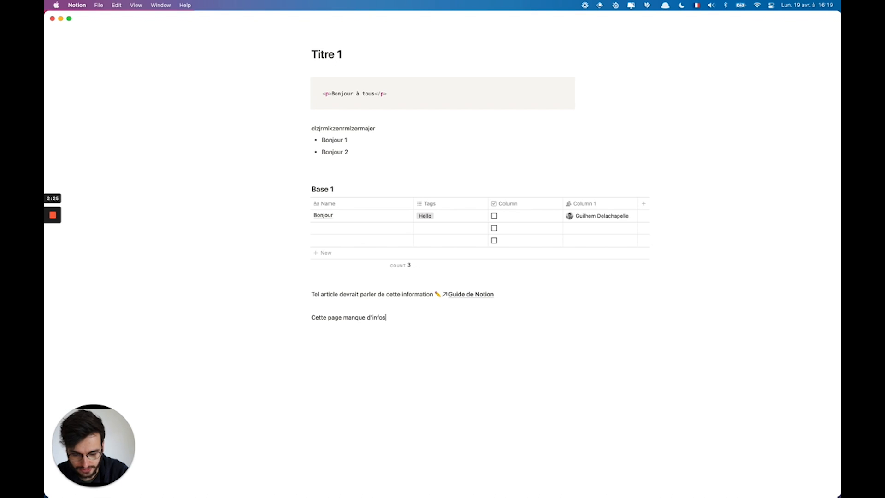
{"action": "type", "text": ", il f"}
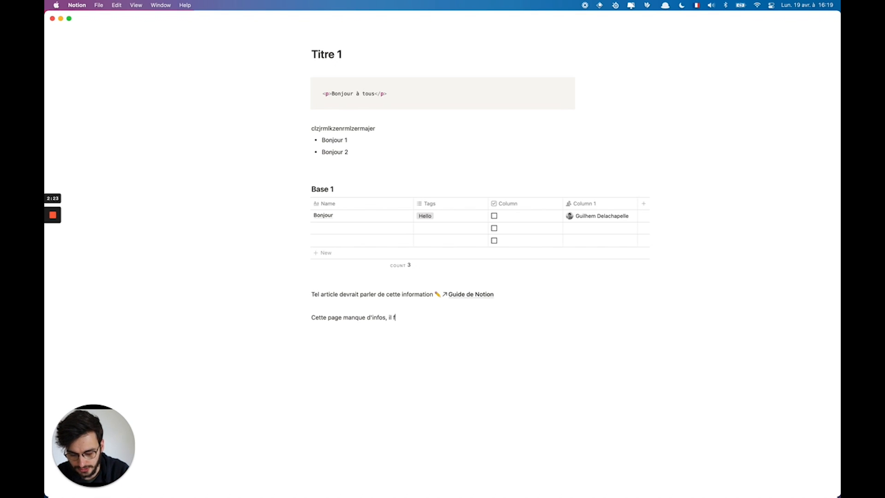
{"action": "type", "text": "aut créer une page"}
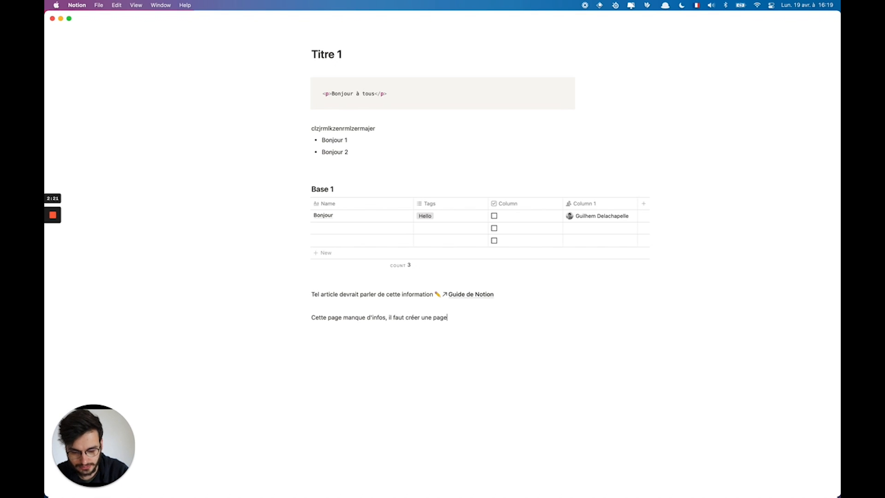
{"action": "type", "text": "[["}
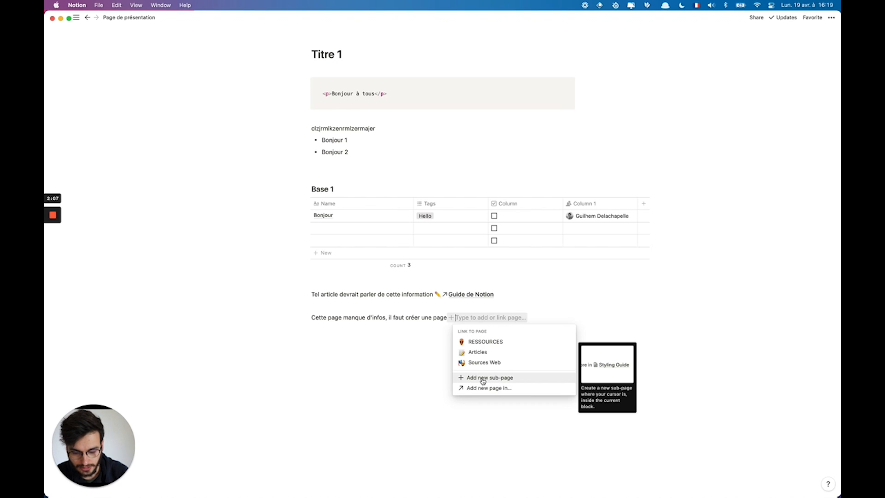
{"action": "left_click", "coordinate": [484, 388]}
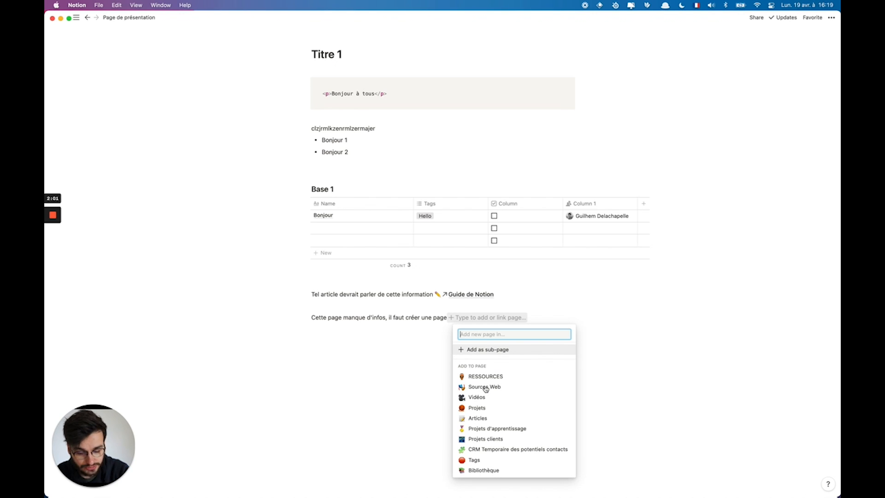
{"action": "left_click", "coordinate": [480, 418]}
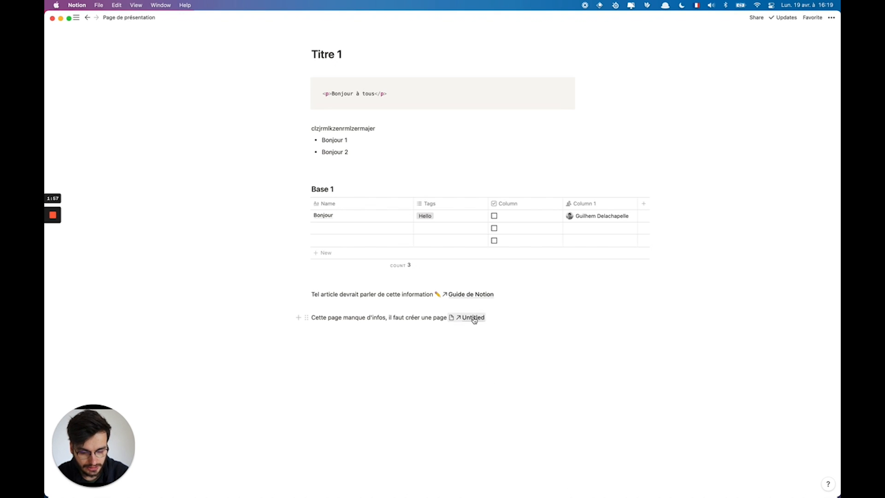
{"action": "key", "text": "BackSpace"}
{"action": "key", "text": "BackSpace"}
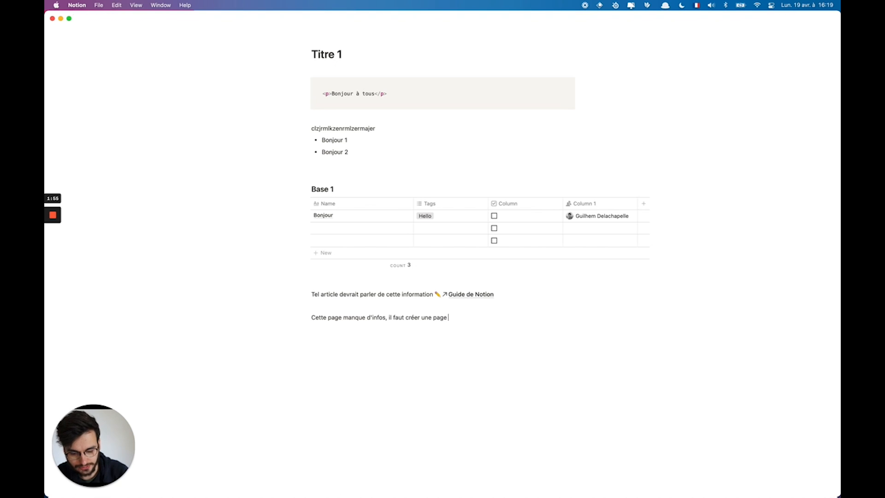
Step: Create a linked new page in Articles at the end of the second sentence and apply the "Nouvel article" template to it
{"action": "type", "text": "+"}
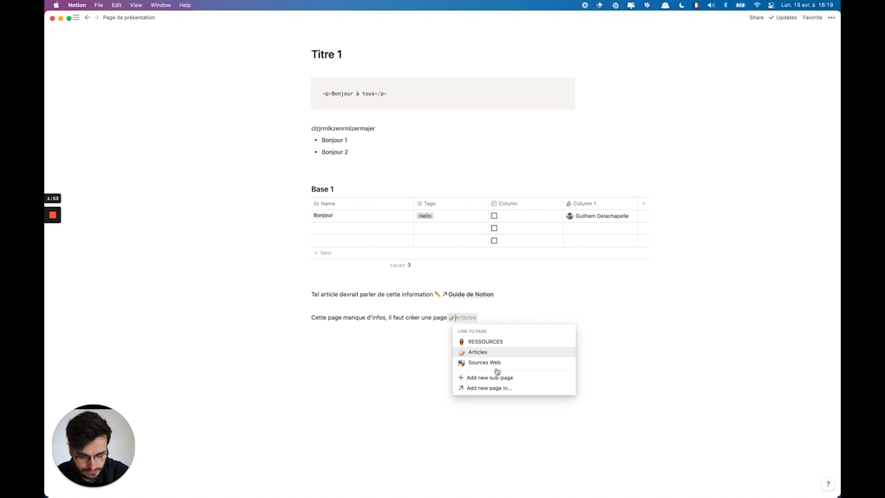
{"action": "left_click", "coordinate": [496, 392]}
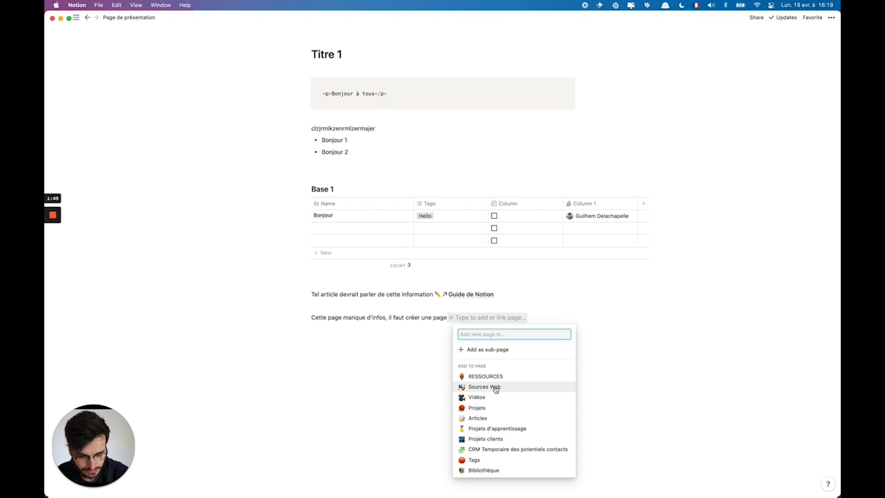
{"action": "left_click", "coordinate": [492, 420]}
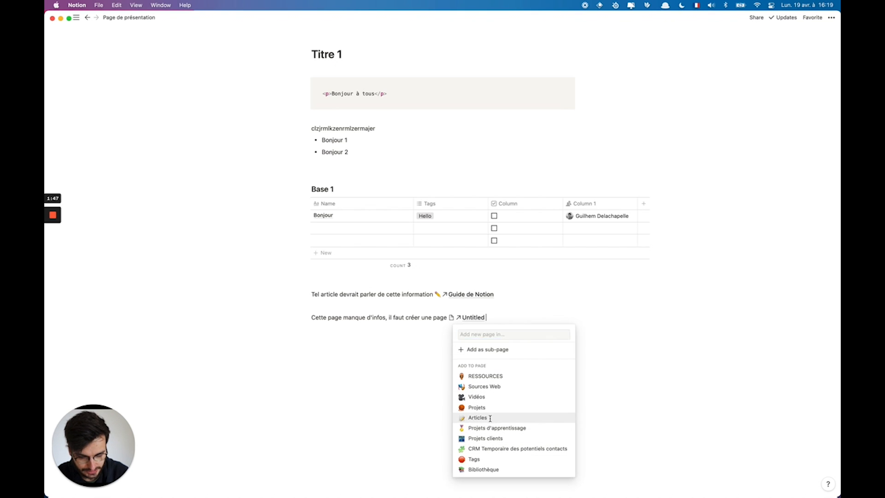
{"action": "left_click", "coordinate": [474, 318]}
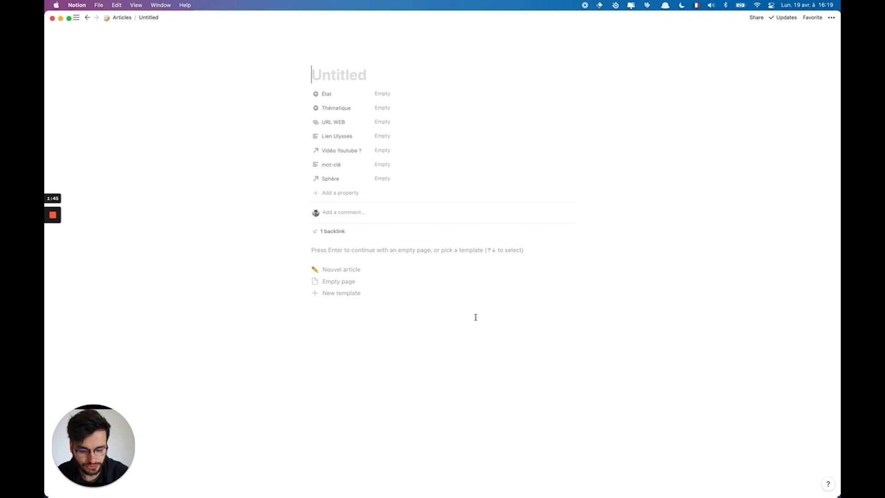
{"action": "left_click", "coordinate": [358, 270]}
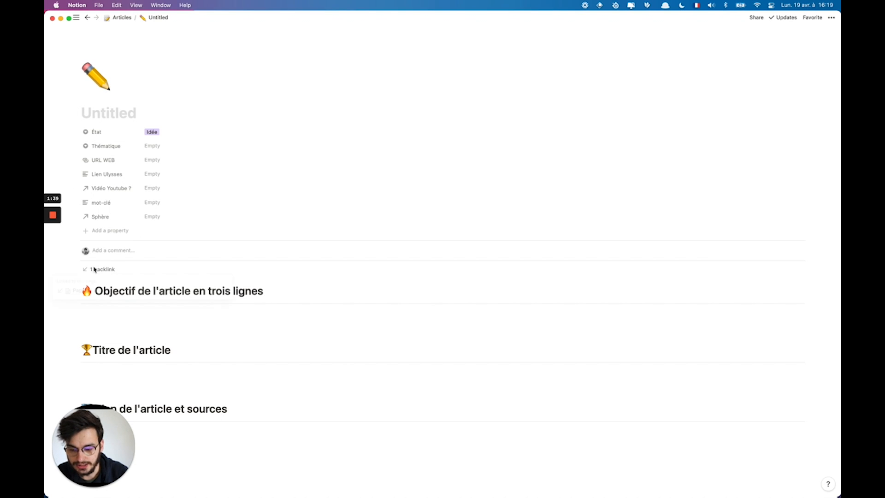
Step: Return to "Page de présentation" through the new article's backlink and start an empty line below the last sentence
{"action": "left_click", "coordinate": [111, 269]}
{"action": "left_click", "coordinate": [110, 290]}
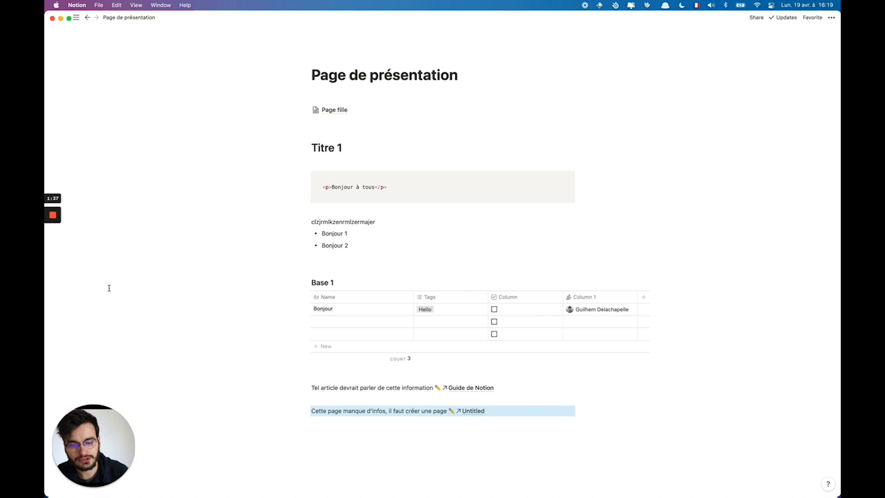
{"action": "left_click", "coordinate": [399, 429]}
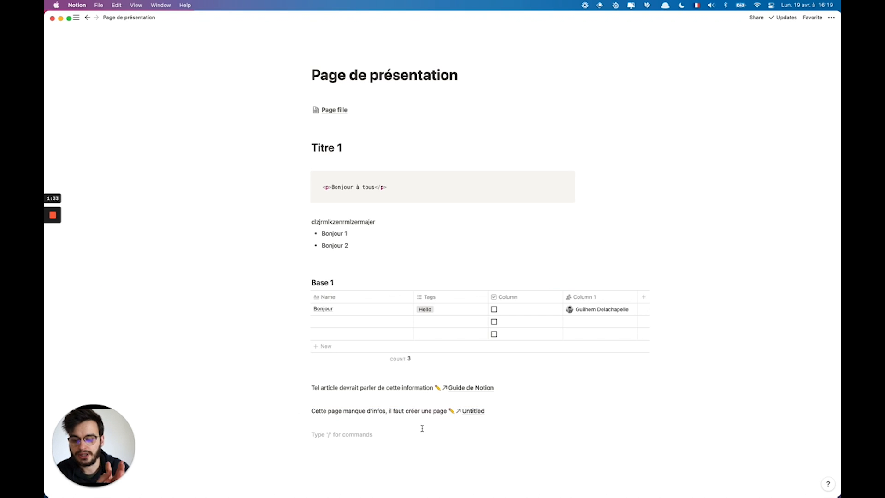